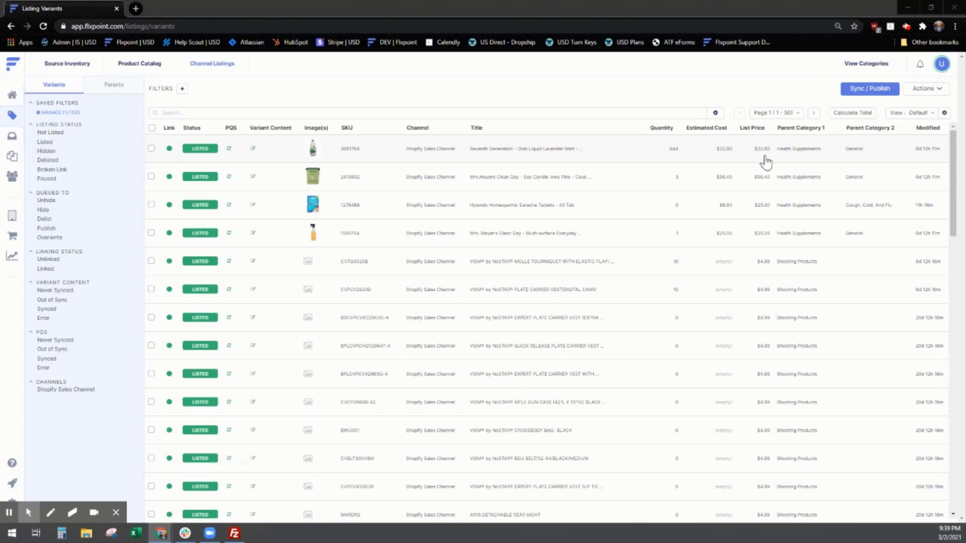
# Open the Pricing / Quantity workflow of the Shopify Sales Channel and add a Conditional rule.
pyautogui.click(13, 238)
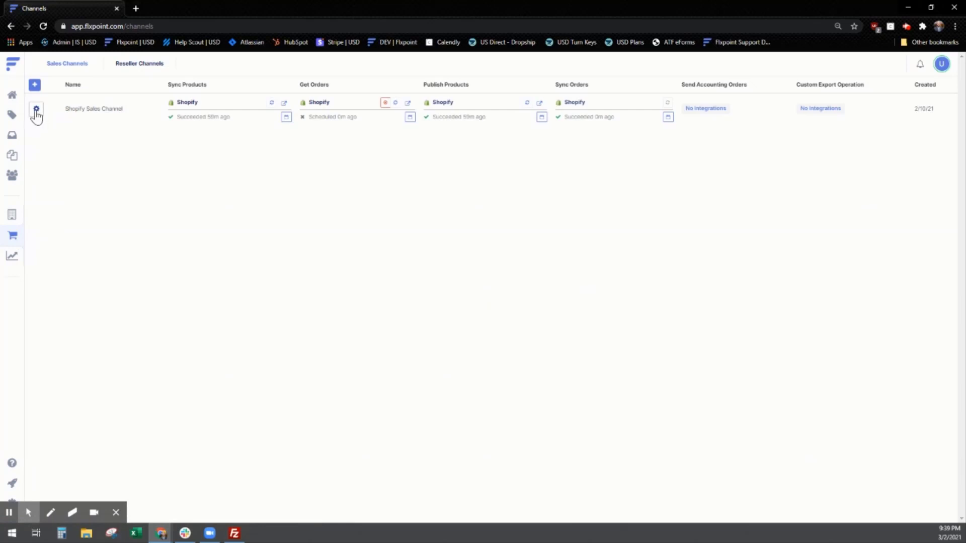
pyautogui.click(36, 110)
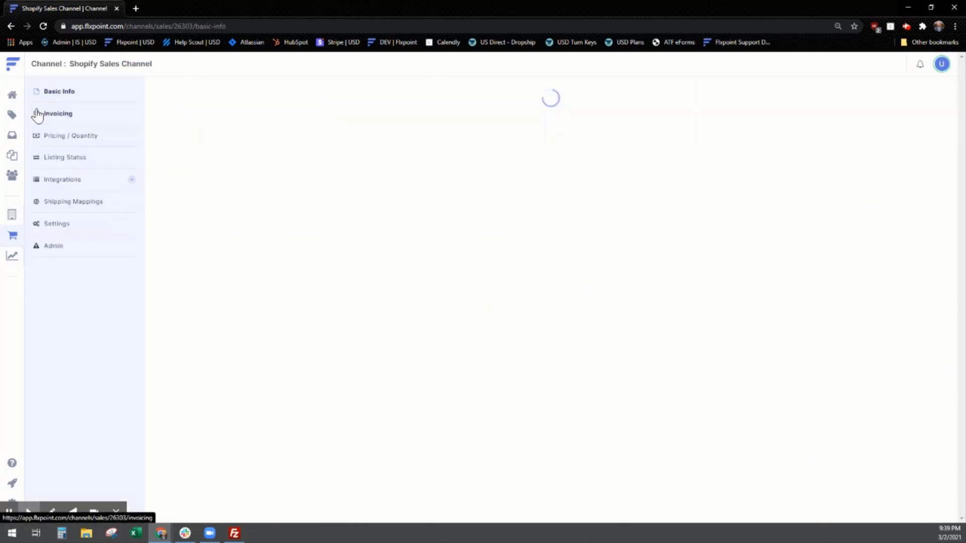
pyautogui.click(78, 142)
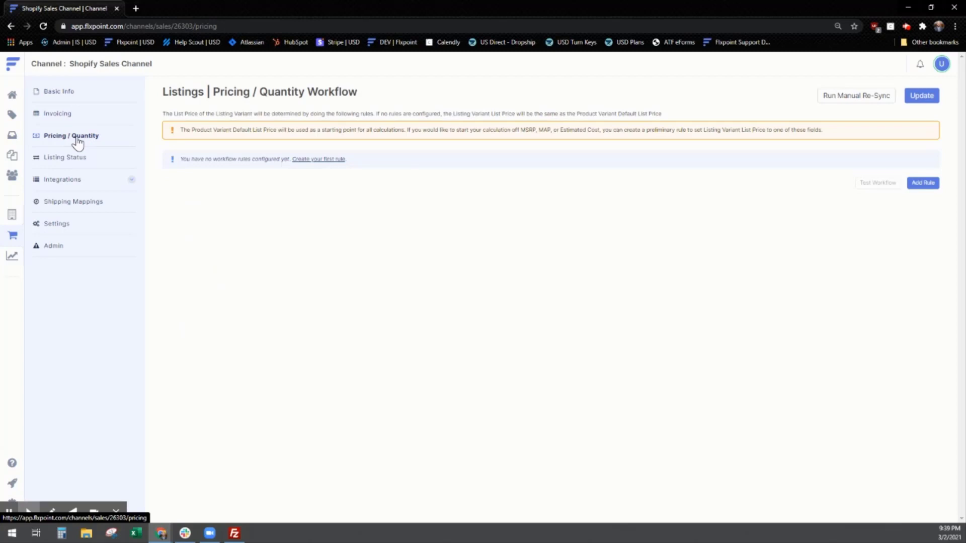
pyautogui.click(923, 183)
pyautogui.click(496, 305)
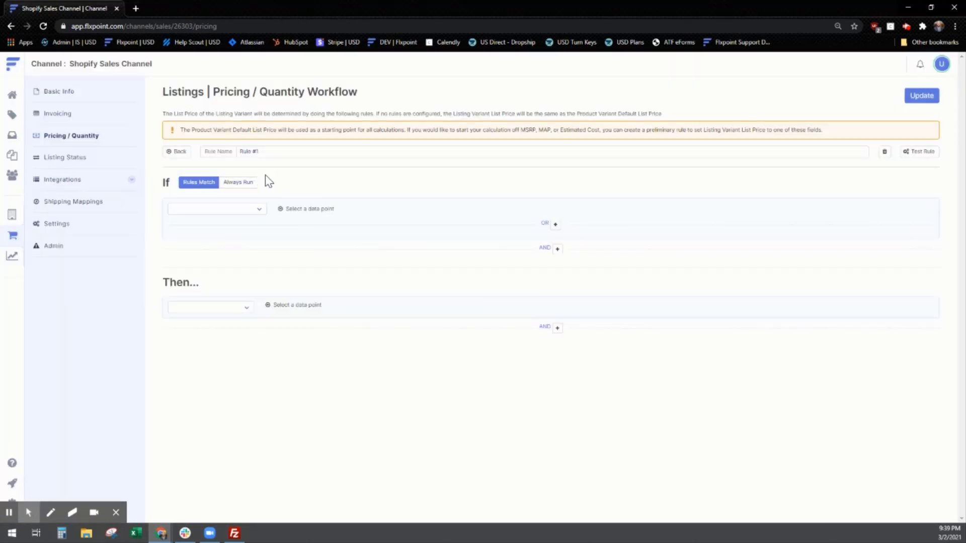
# Set the rule to always run and apply a % Change of 2 to the listing variant's List Price.
pyautogui.click(245, 183)
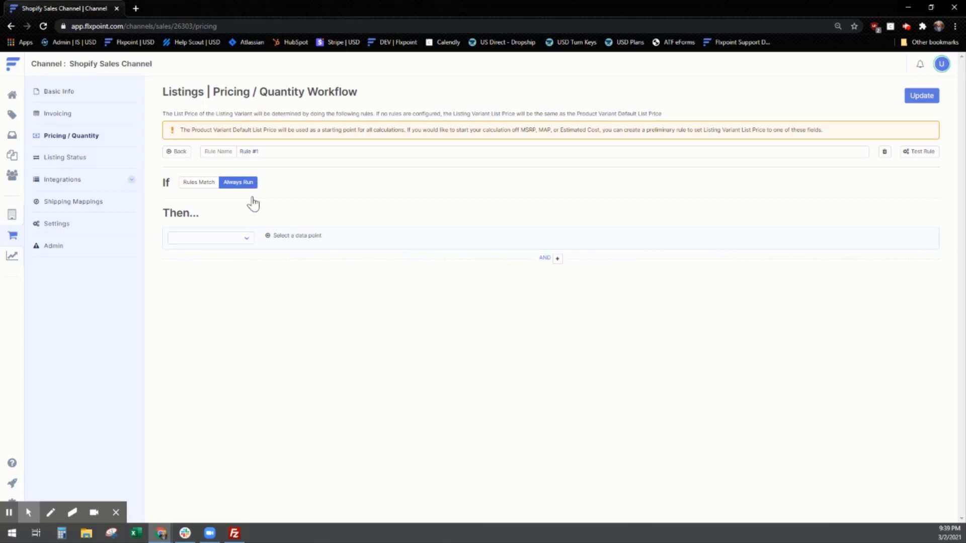
pyautogui.click(239, 241)
pyautogui.click(219, 268)
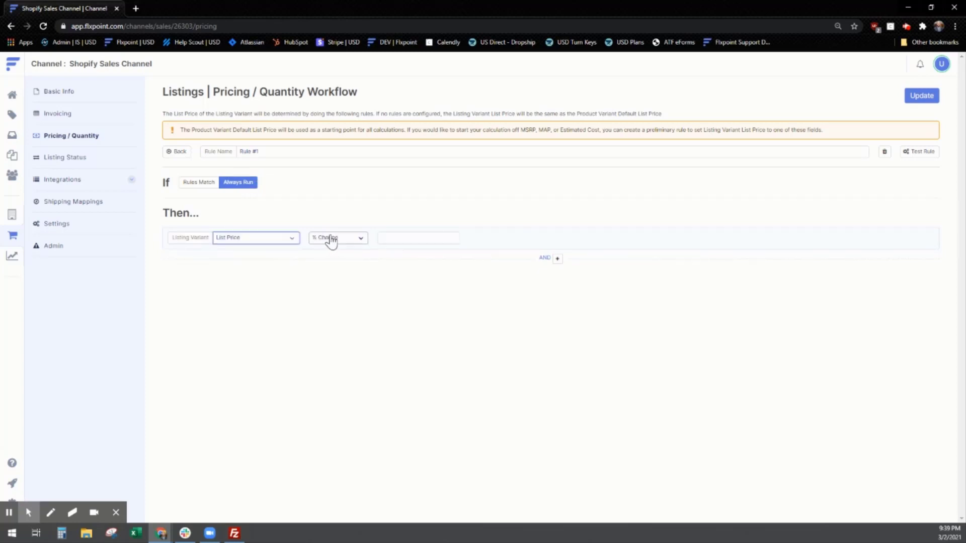
pyautogui.click(388, 238)
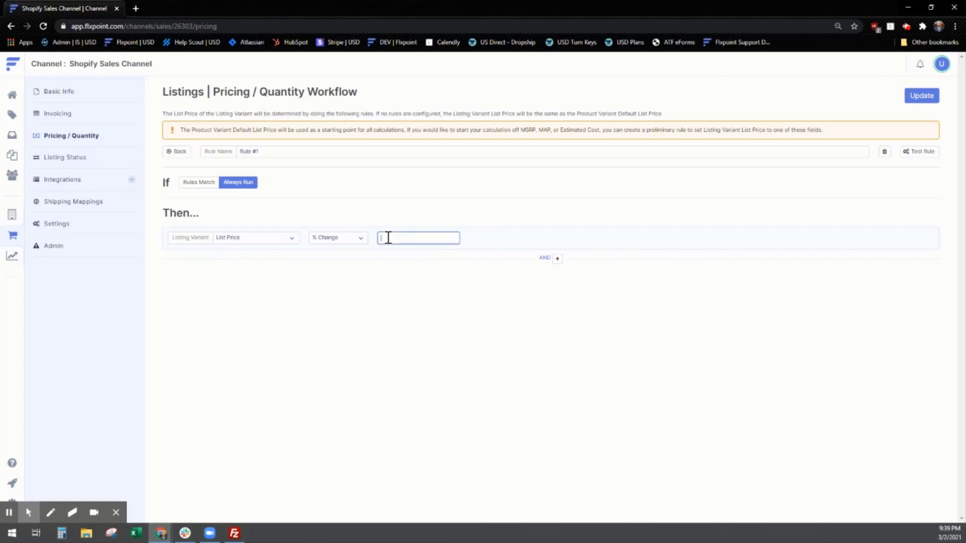
pyautogui.write('2')
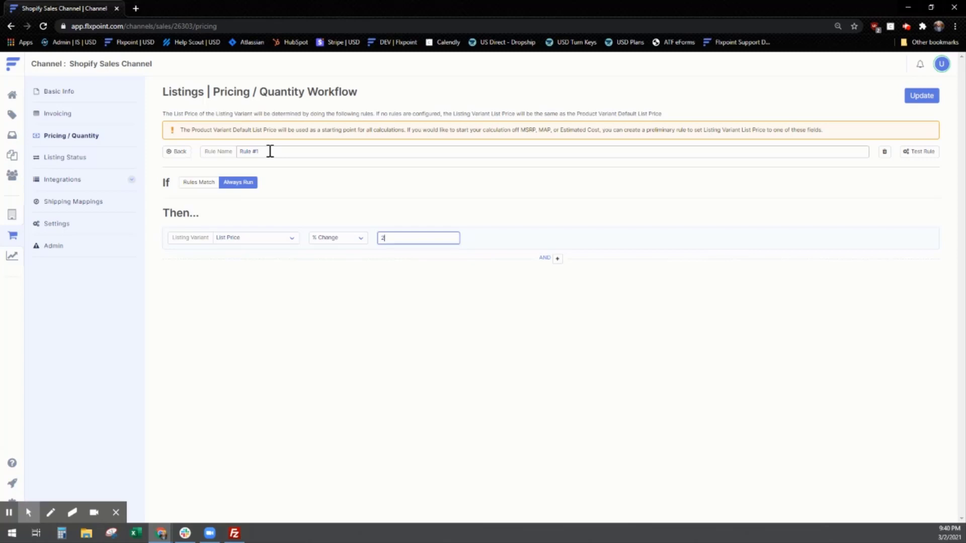
# Rename the rule as "Flat Rate % Markup" and return to the workflow's rule list.
pyautogui.moveTo(270, 152); pyautogui.dragTo(253, 148)
pyautogui.press('BackSpace')
pyautogui.press('BackSpace')
pyautogui.press('BackSpace')
pyautogui.press('BackSpace')
pyautogui.press('BackSpace')
pyautogui.press('BackSpace')
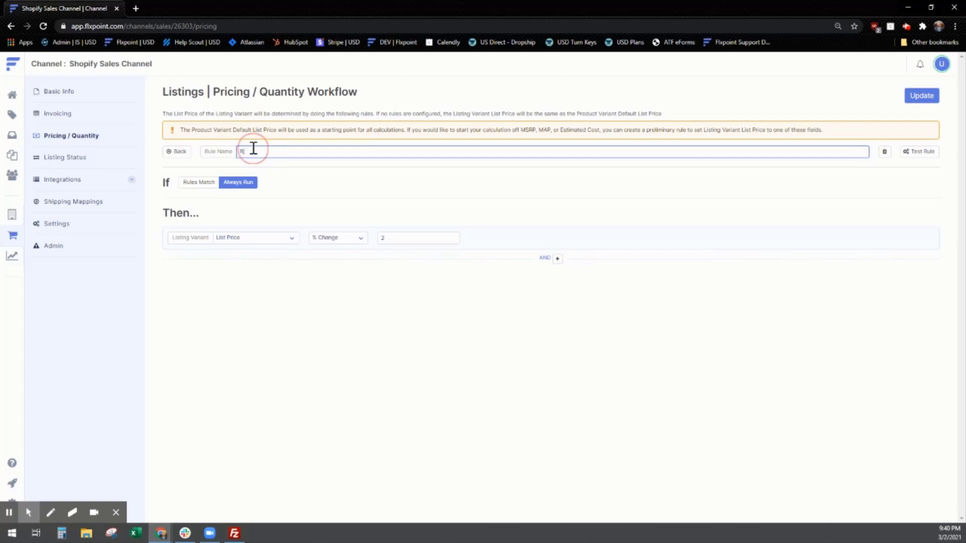
pyautogui.write('Flat Rate')
pyautogui.press('BackSpace')
pyautogui.press('BackSpace')
pyautogui.write('ate % Markup')
pyautogui.click(176, 152)
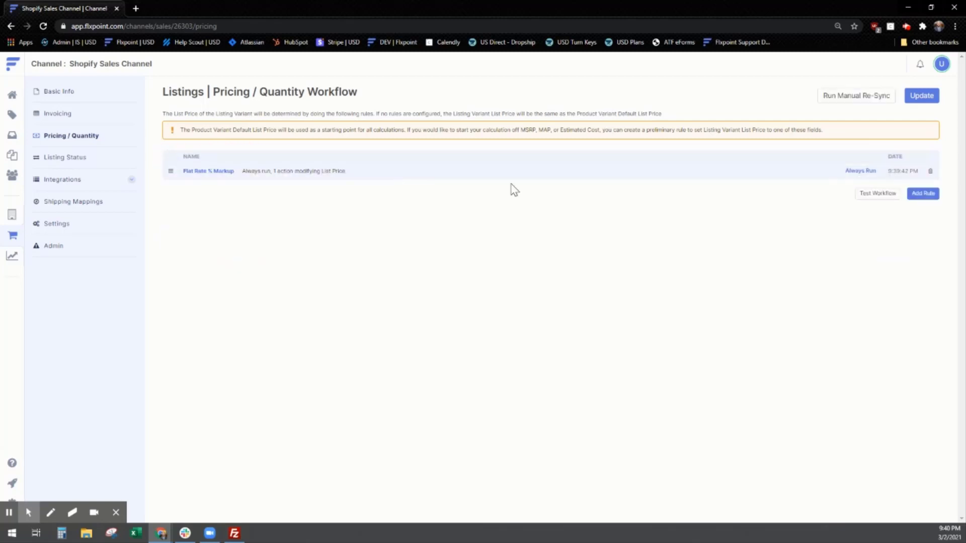
# Add a second rule of type Tier to the pricing workflow.
pyautogui.click(922, 194)
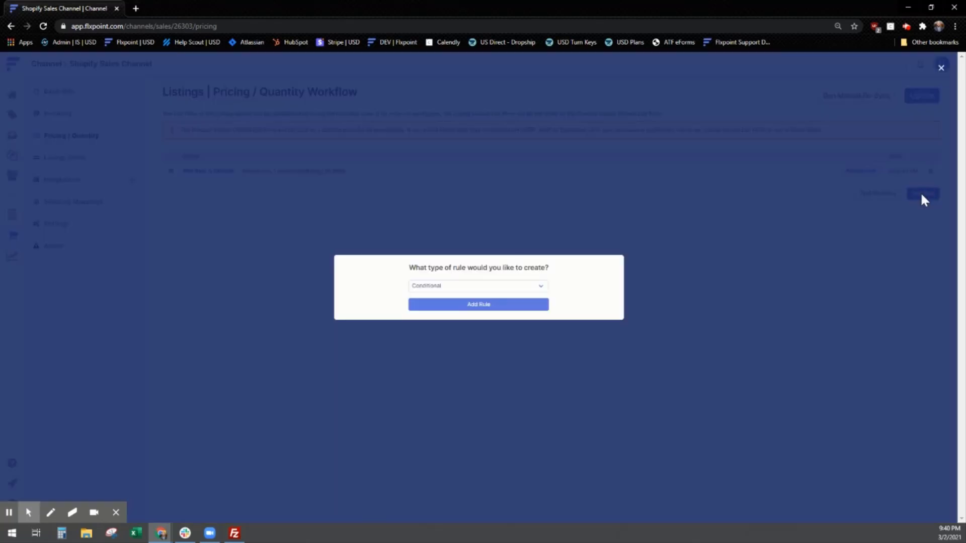
pyautogui.click(519, 285)
pyautogui.click(462, 305)
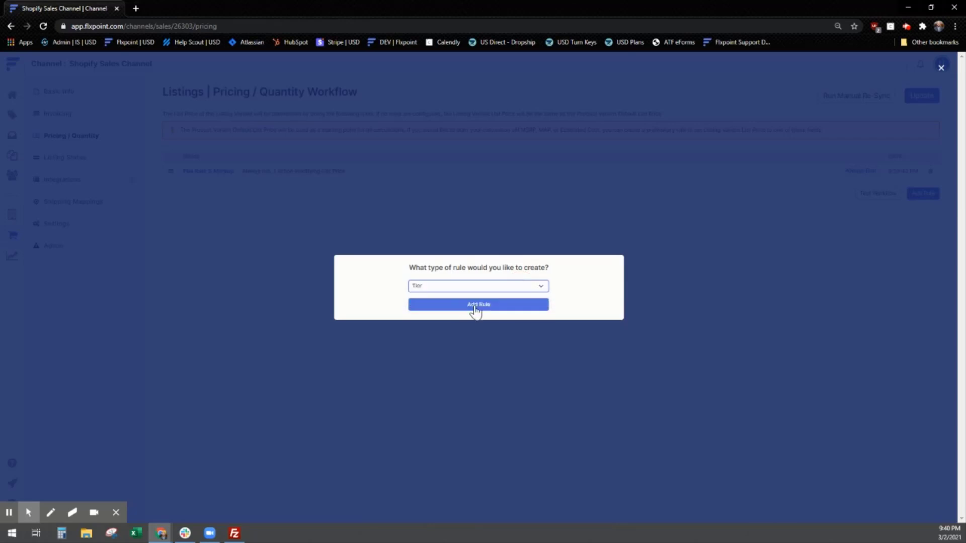
pyautogui.click(476, 305)
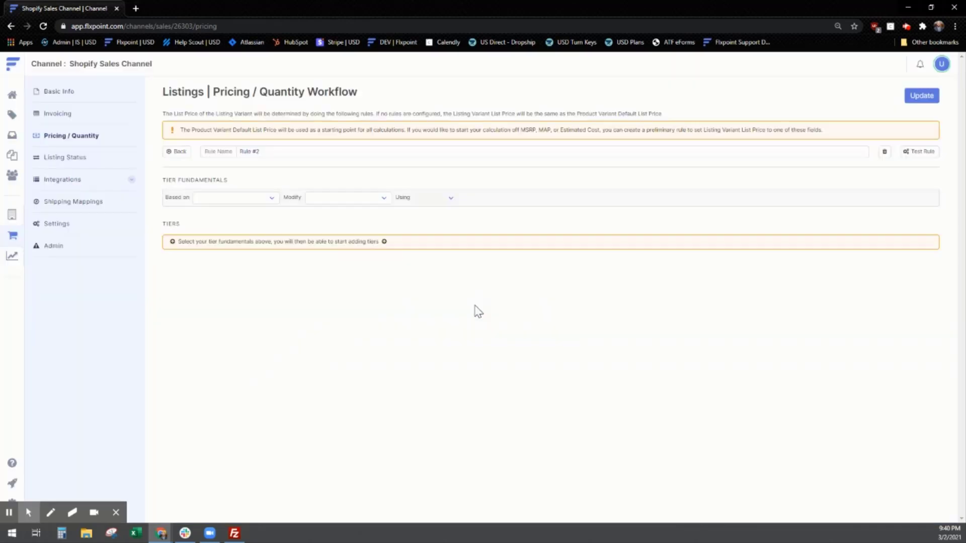
# Base the tiers on the listing variant's Weight and have them modify List Price using Add.
pyautogui.click(266, 202)
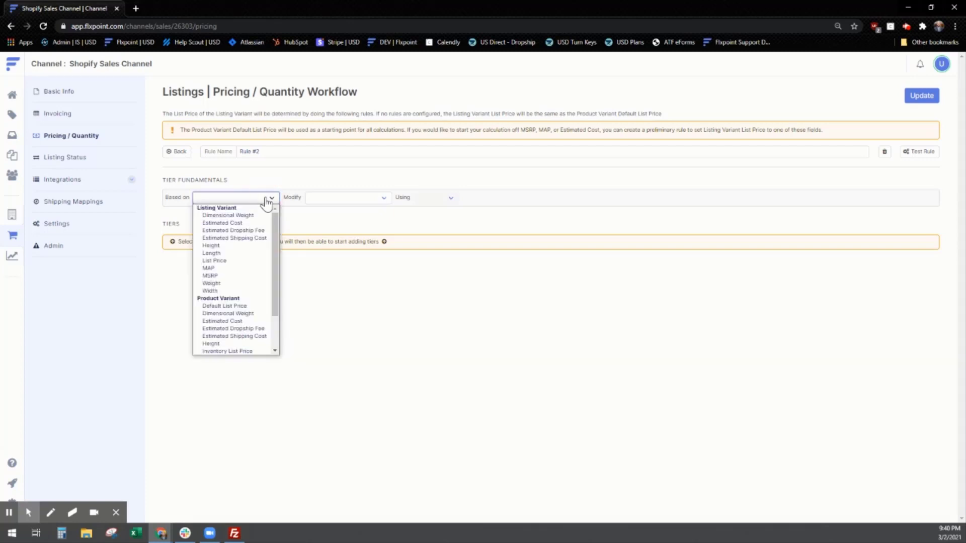
pyautogui.click(215, 285)
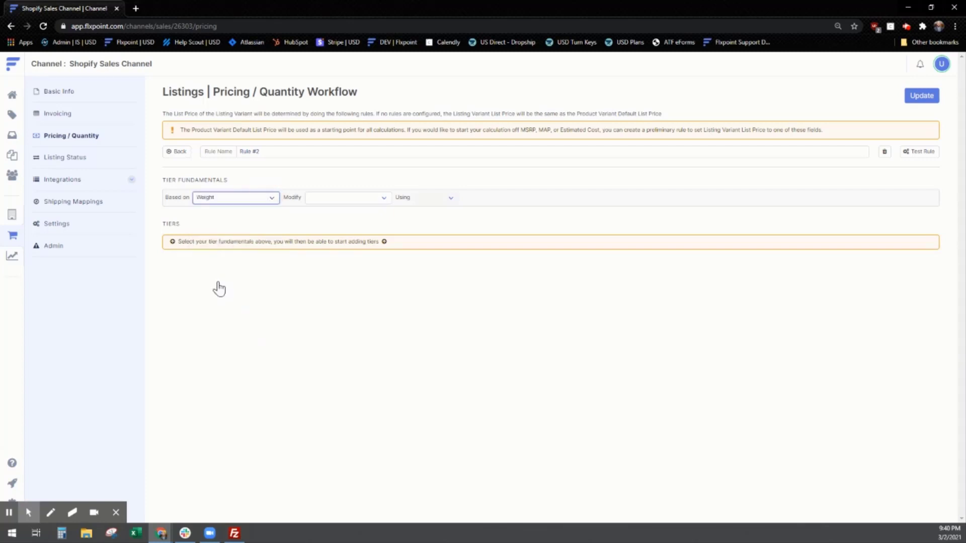
pyautogui.click(335, 201)
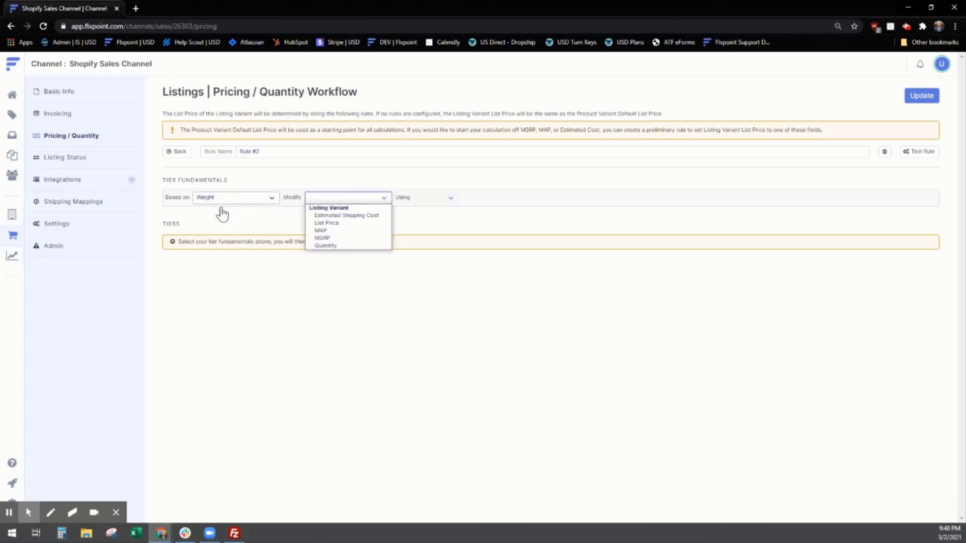
pyautogui.click(333, 224)
pyautogui.click(435, 200)
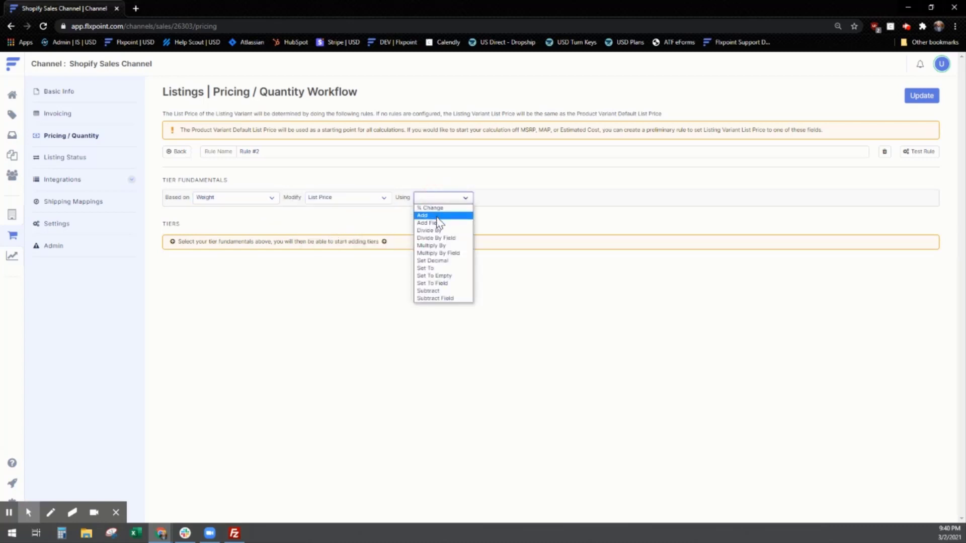
pyautogui.click(439, 222)
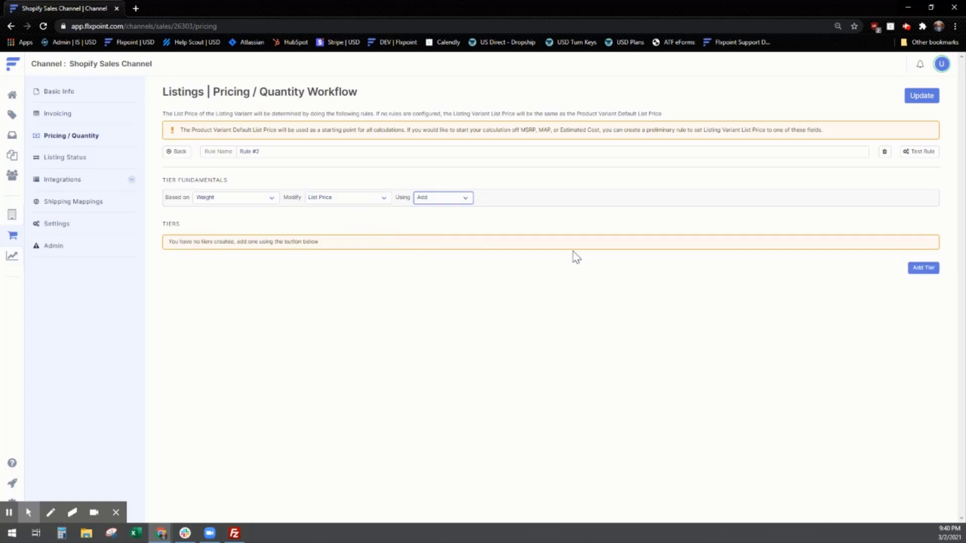
# Create the first tier, adding 3.95 for weights greater than 0 and up to 5.
pyautogui.click(922, 267)
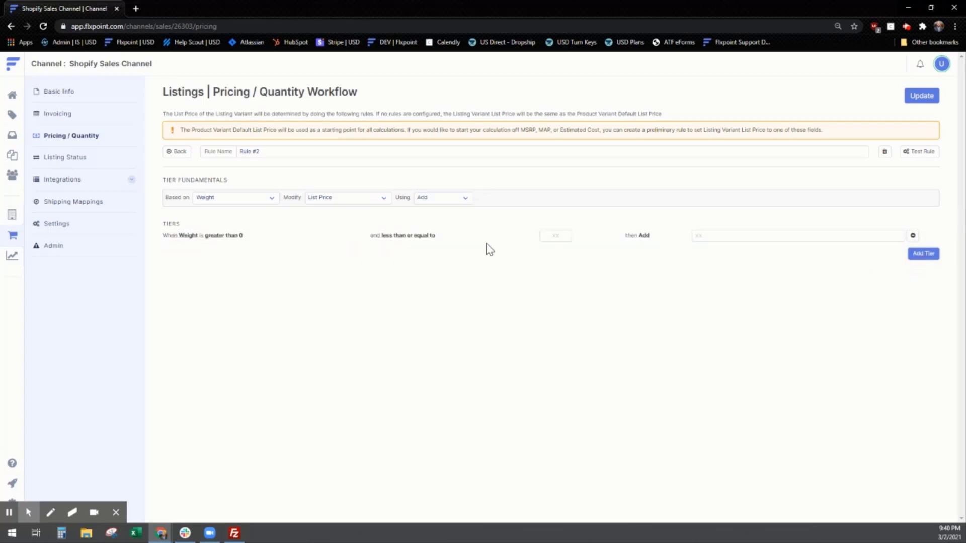
pyautogui.click(556, 235)
pyautogui.write('5')
pyautogui.click(713, 236)
pyautogui.write('3')
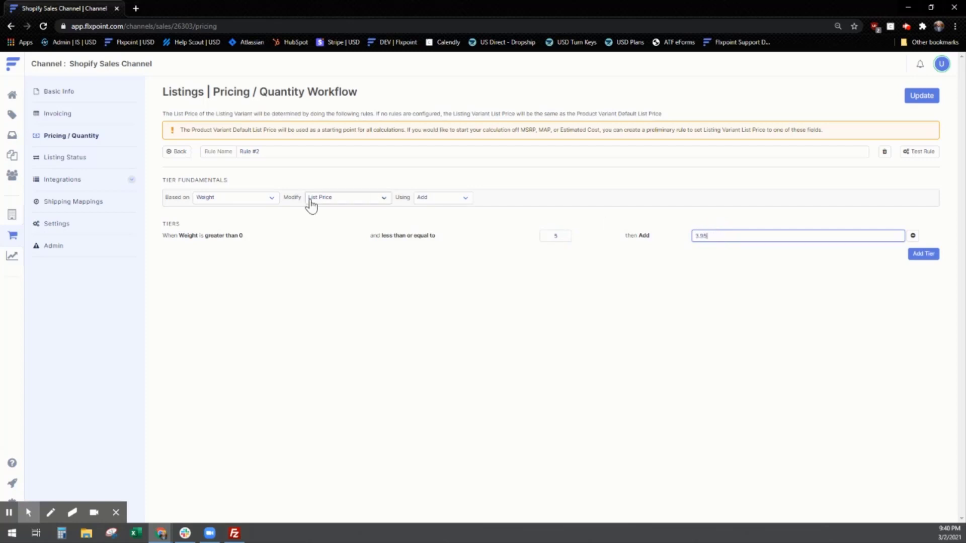
# Create a second tier that adds 5.95 for weights greater than 5 and up to 10.
pyautogui.click(929, 255)
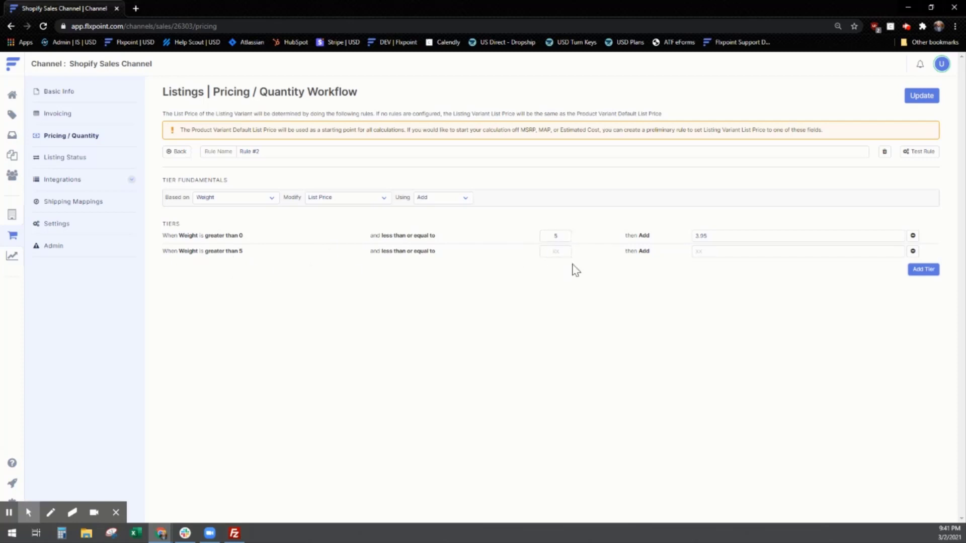
pyautogui.click(566, 252)
pyautogui.write('10')
pyautogui.click(709, 252)
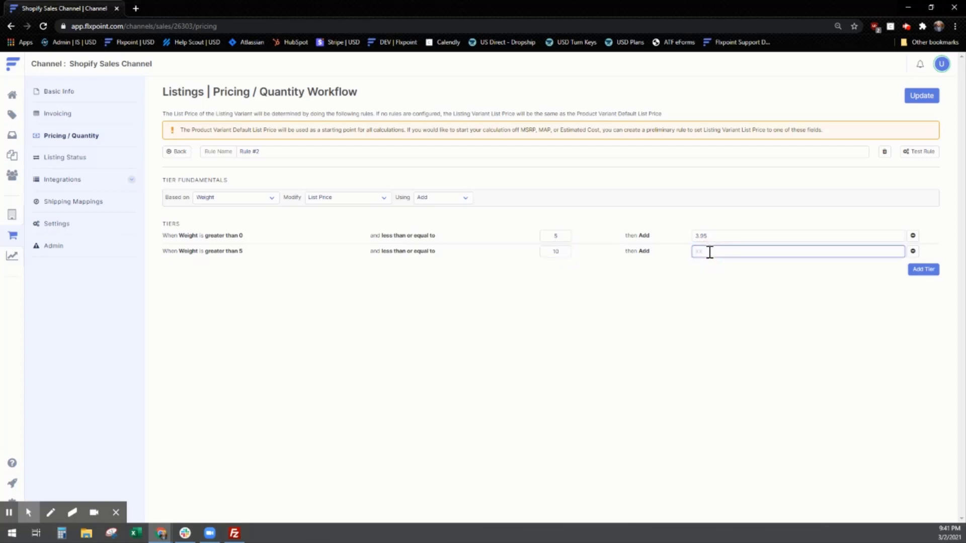
pyautogui.write('5.95')
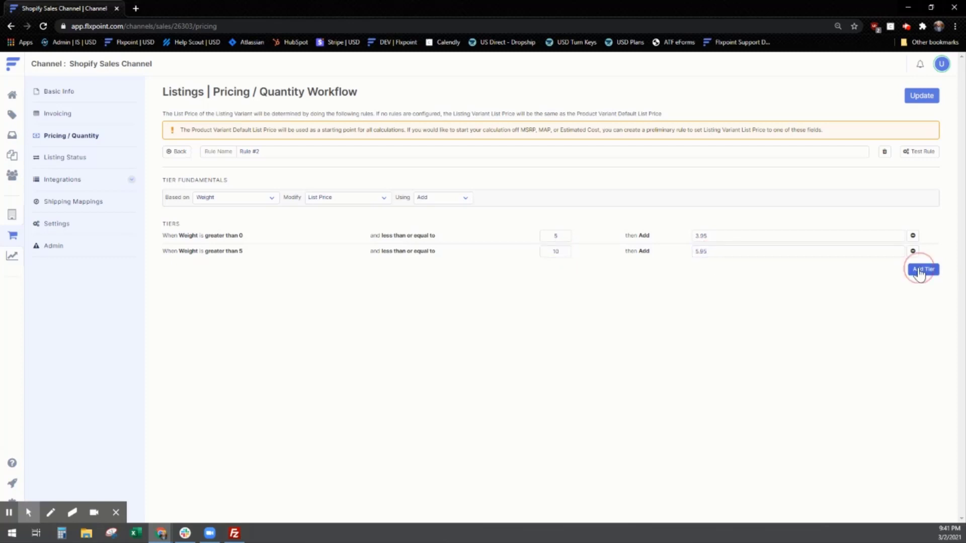
# Create a third tier that adds 9.95 for weights greater than 10 and up to 15.
pyautogui.click(924, 269)
pyautogui.click(560, 267)
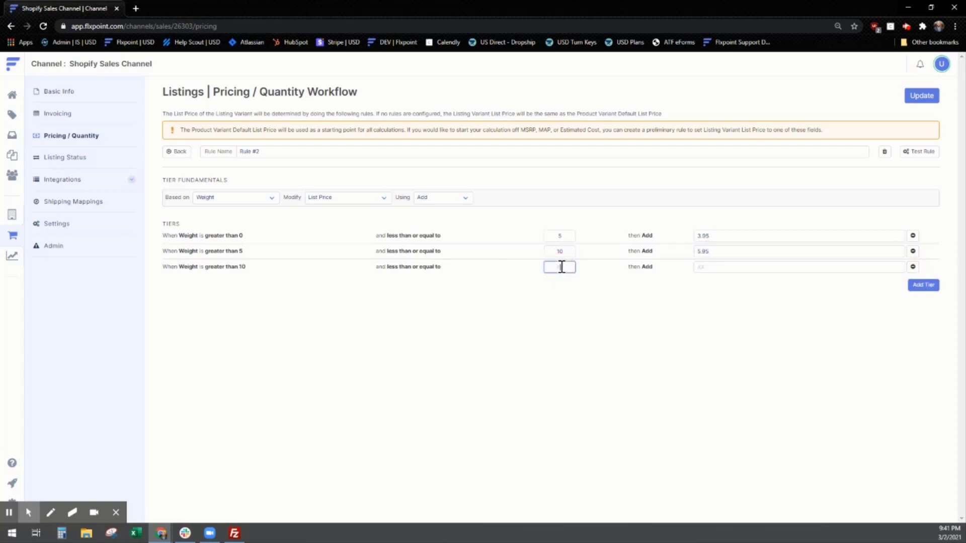
pyautogui.write('15')
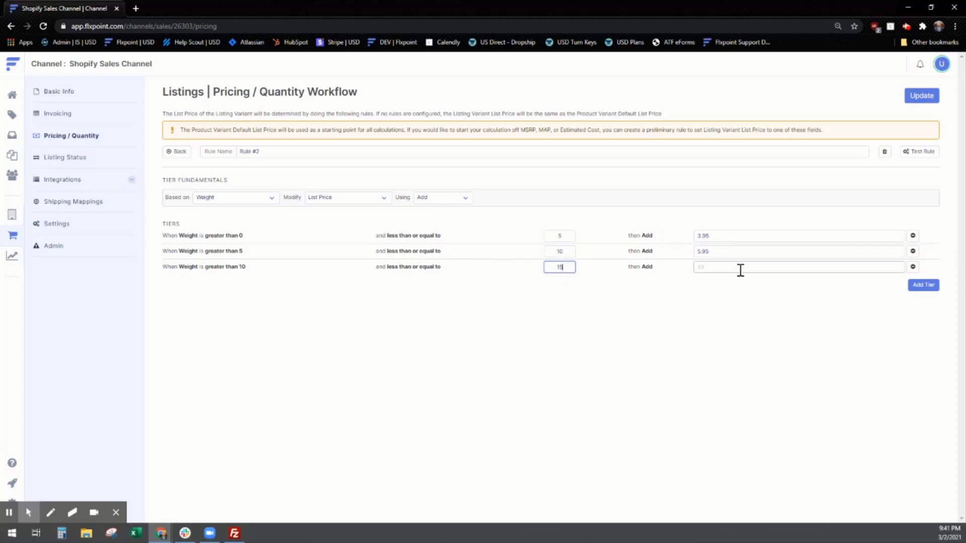
pyautogui.click(740, 270)
pyautogui.write('9.95')
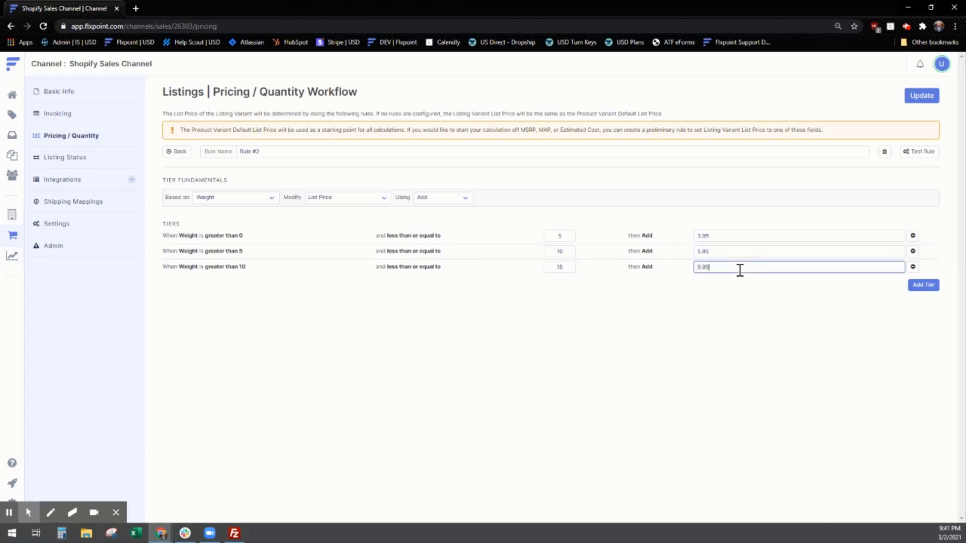
# Create a fourth tier that adds 15.00 for weights greater than 15 and up to 10000.
pyautogui.click(917, 286)
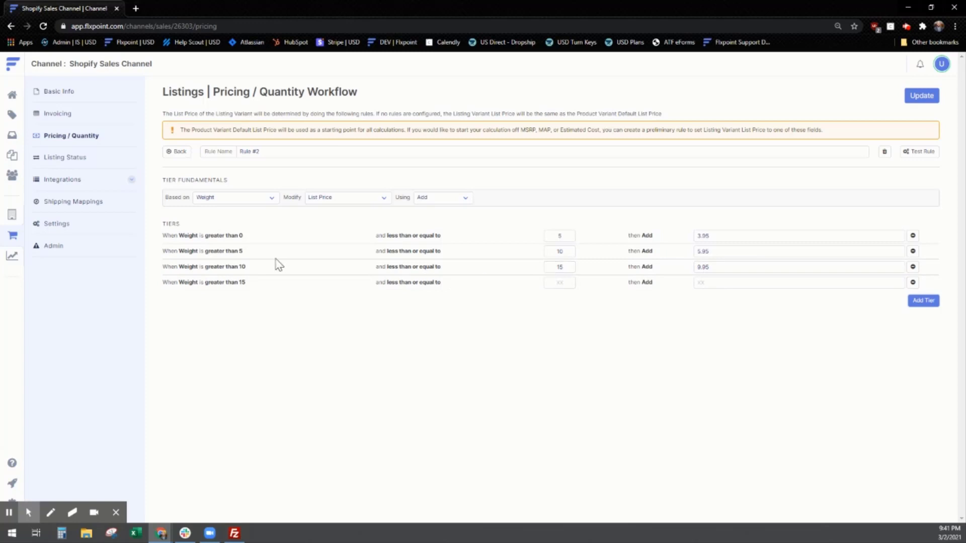
pyautogui.click(559, 283)
pyautogui.write('10000')
pyautogui.click(712, 282)
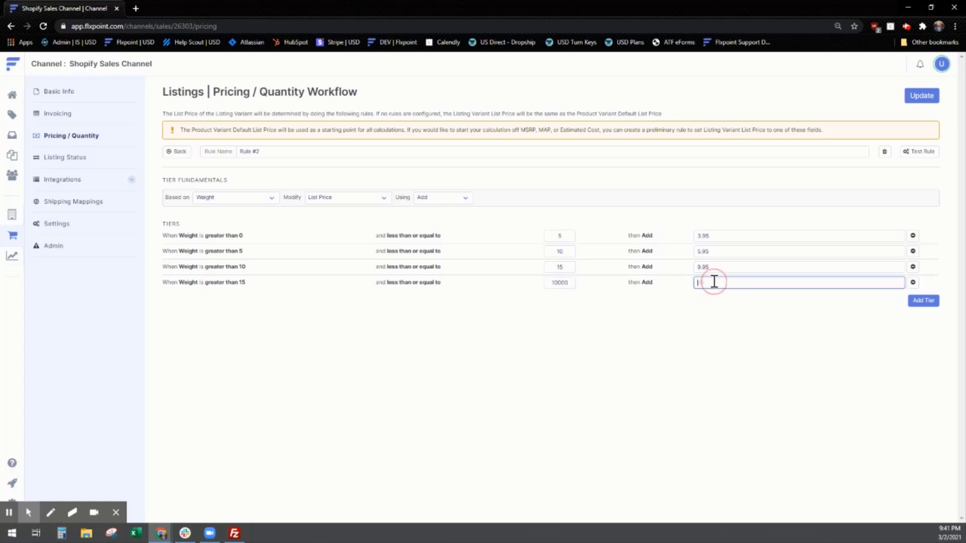
pyautogui.write('15.00')
pyautogui.click(742, 362)
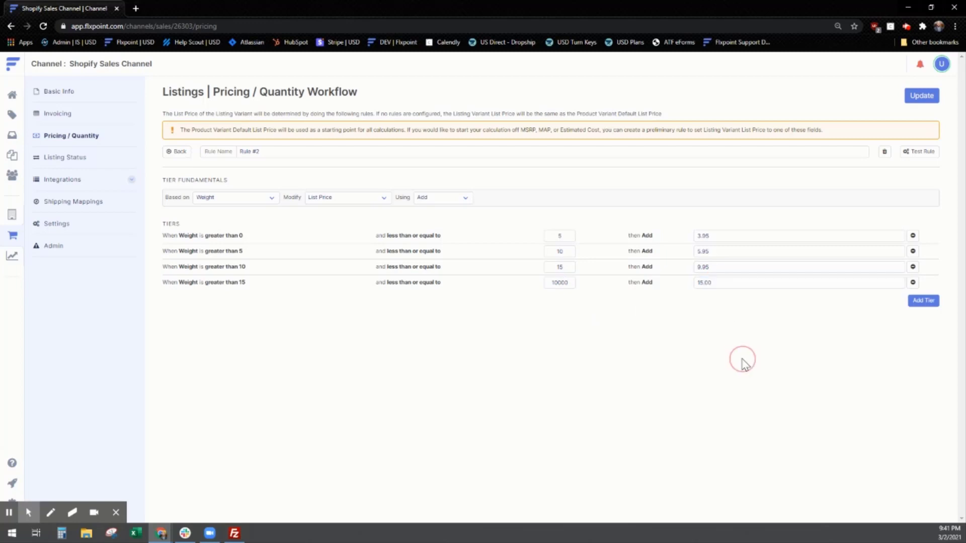
# Rename the tier rule as "Tiered Shipping Rule", then save the workflow and re-sync the listings.
pyautogui.moveTo(272, 151); pyautogui.dragTo(230, 160)
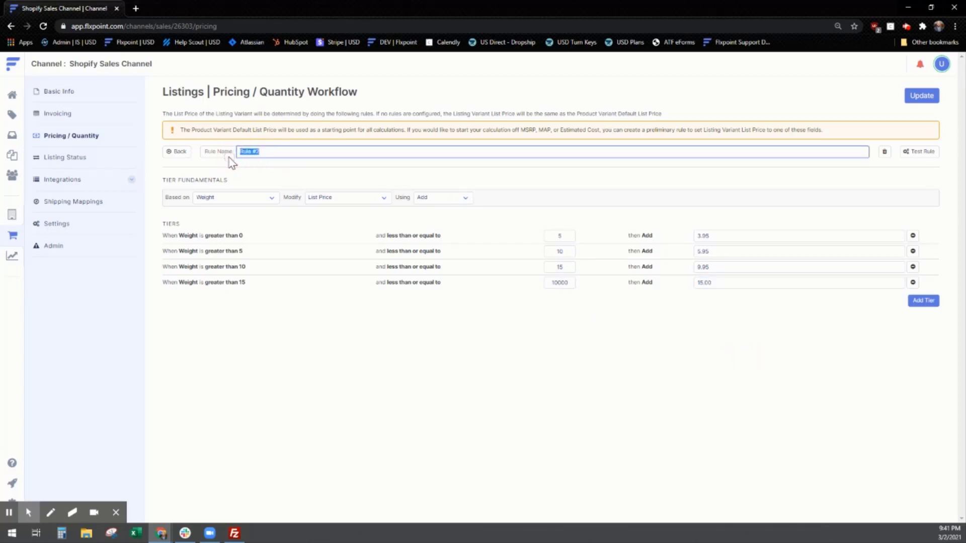
pyautogui.write('Tiered Shipping Rule')
pyautogui.click(920, 97)
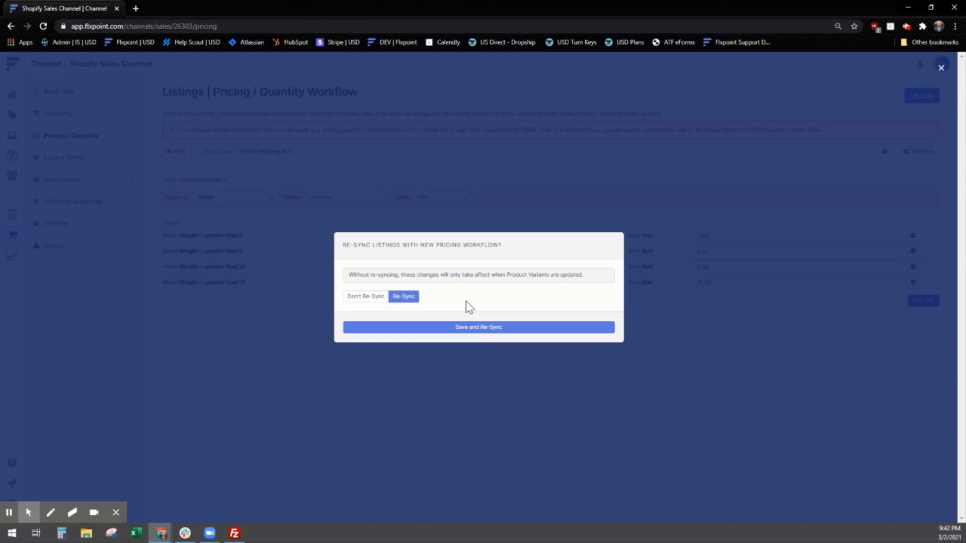
pyautogui.click(468, 327)
pyautogui.moveTo(17, 520)
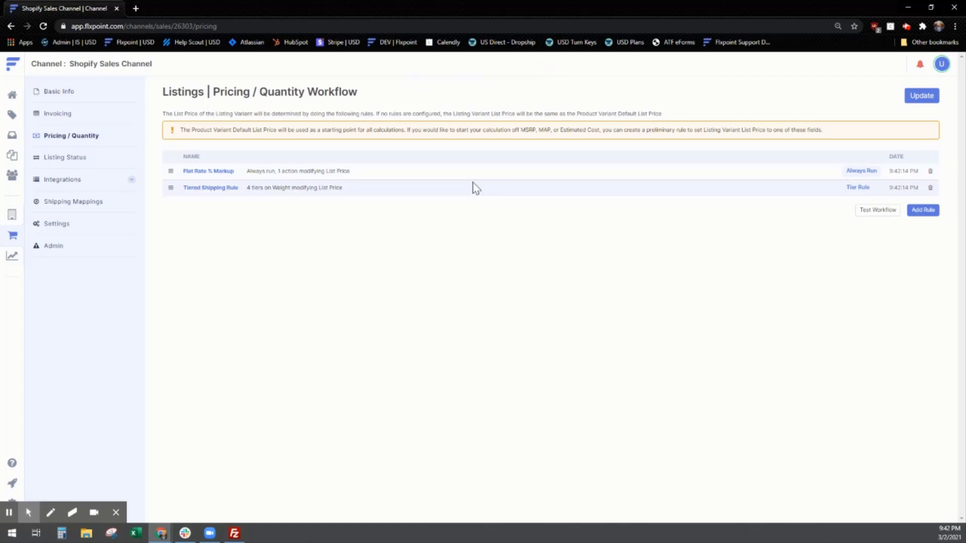
# Remove the Flat Rate % Markup rule from the pricing workflow, then save the workflow and re-sync the listings.
pyautogui.click(929, 176)
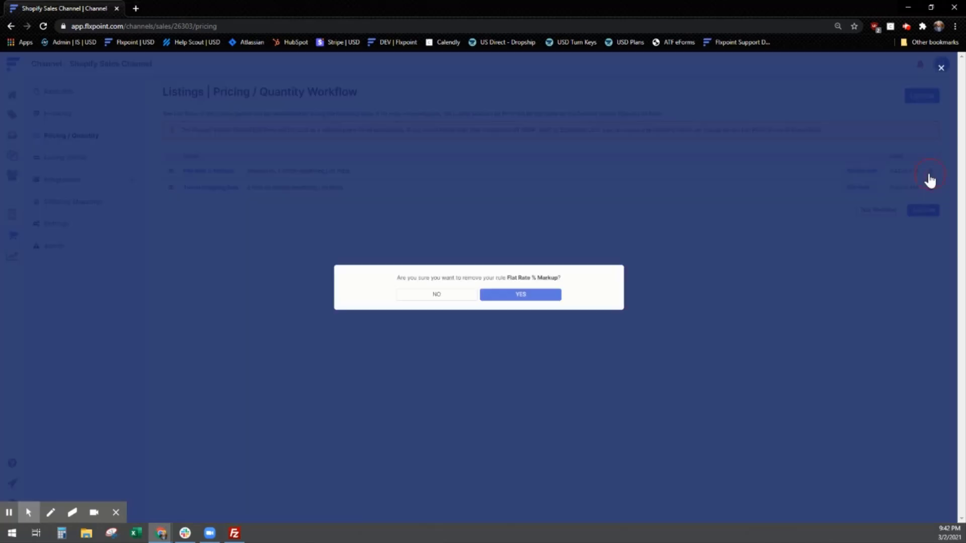
pyautogui.click(540, 297)
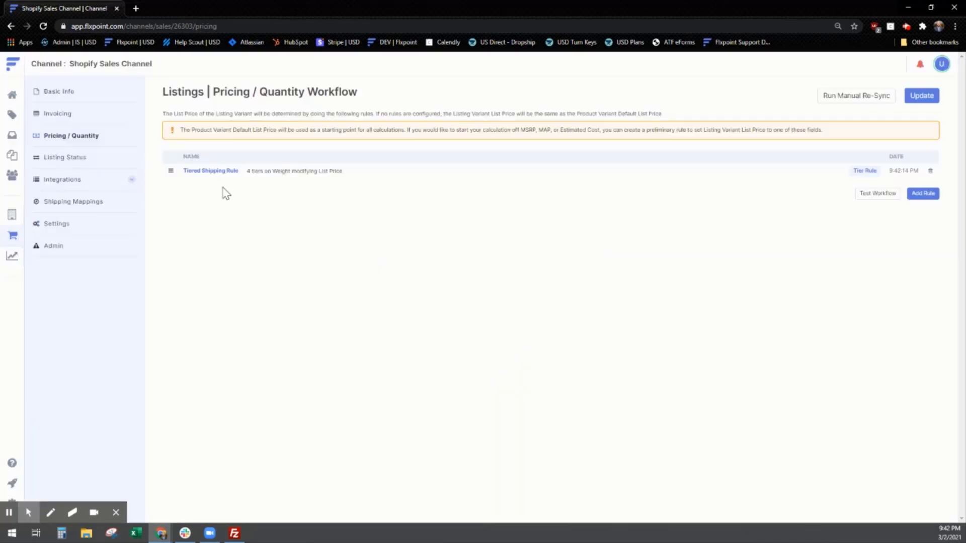
pyautogui.click(917, 99)
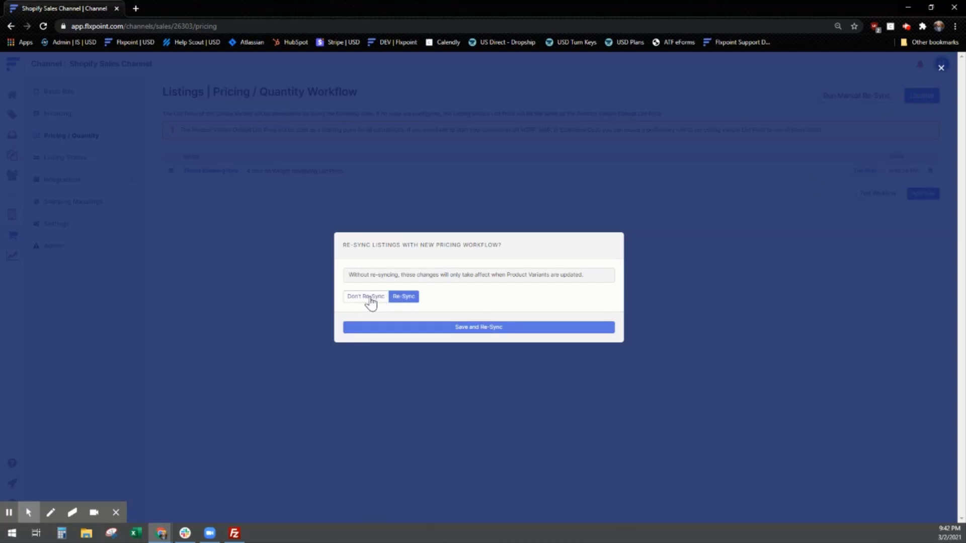
pyautogui.click(369, 300)
pyautogui.click(413, 328)
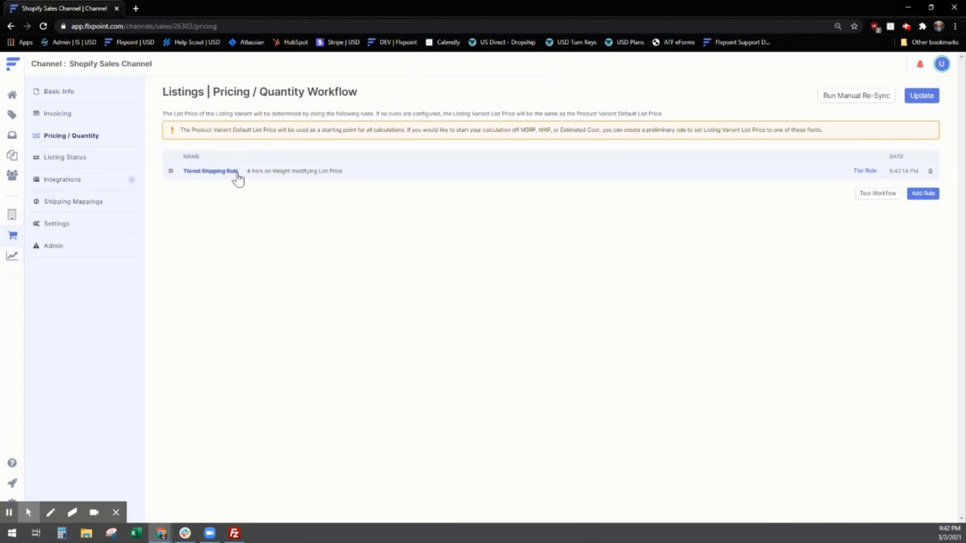
pyautogui.click(11, 513)
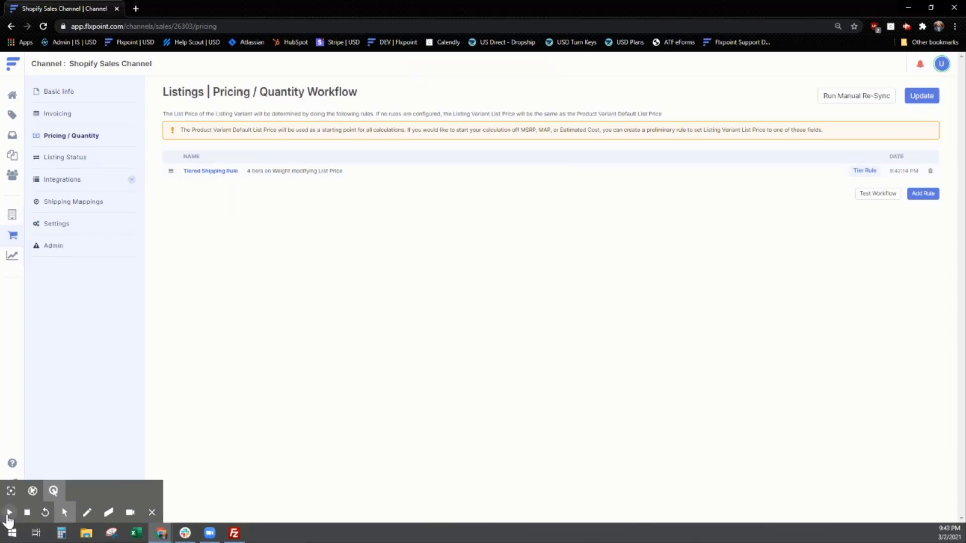
pyautogui.click(7, 515)
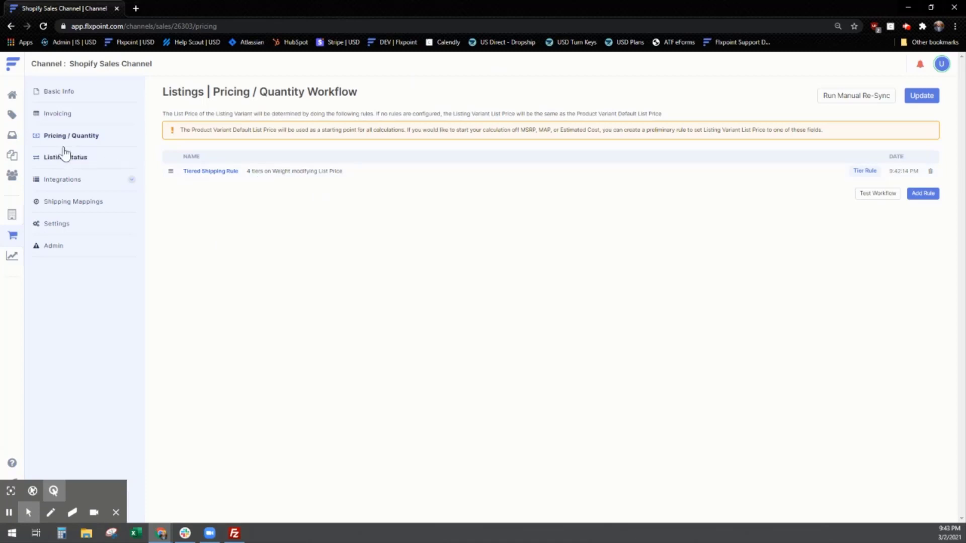
# Open the channel listing variants, filter them to the Shopify Sales Channel, and check their list prices.
pyautogui.click(10, 119)
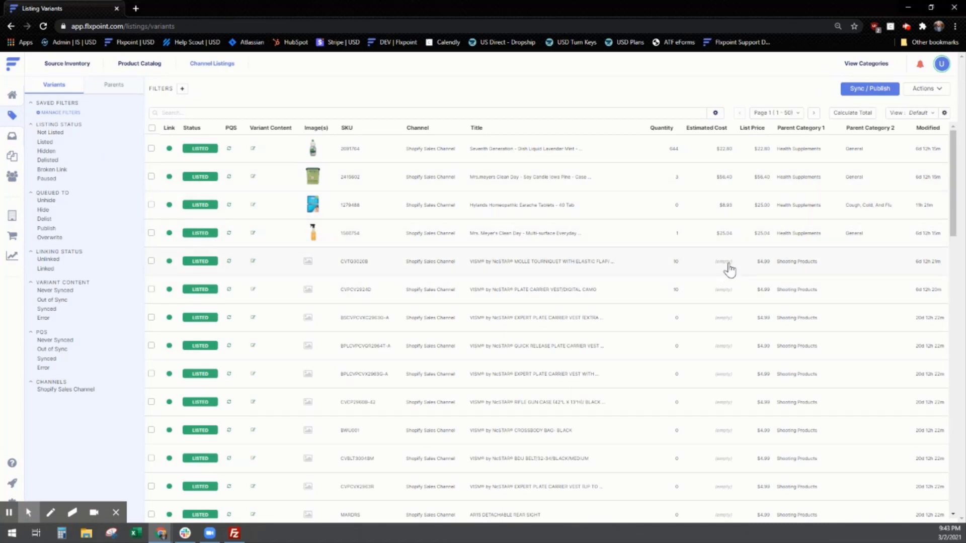
pyautogui.click(81, 389)
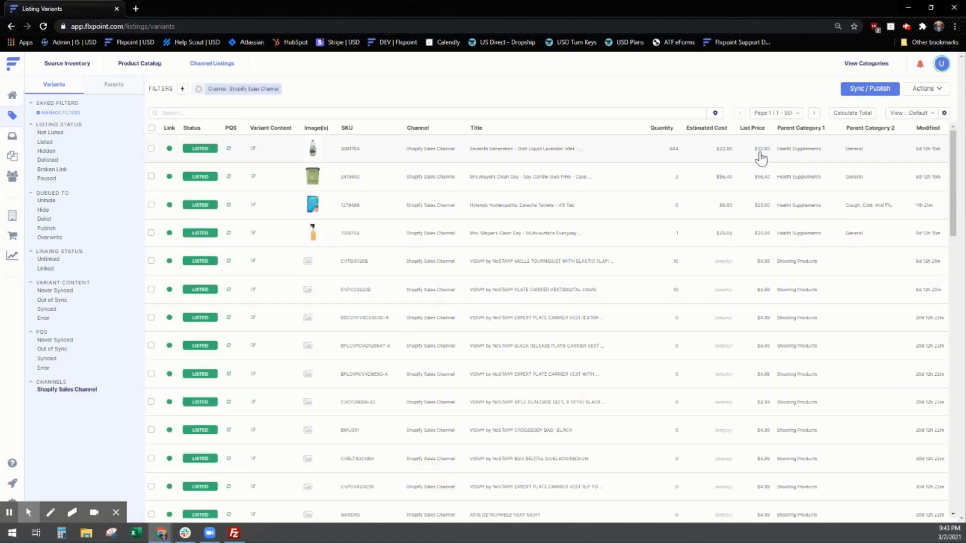
# Open the notifications and check the sync status of the channel pricing workflow change.
pyautogui.click(919, 66)
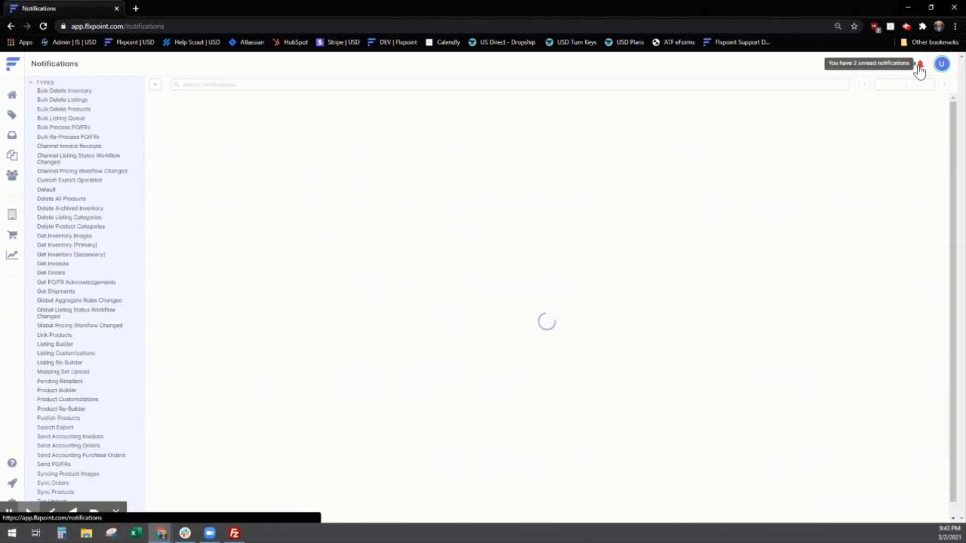
pyautogui.click(9, 514)
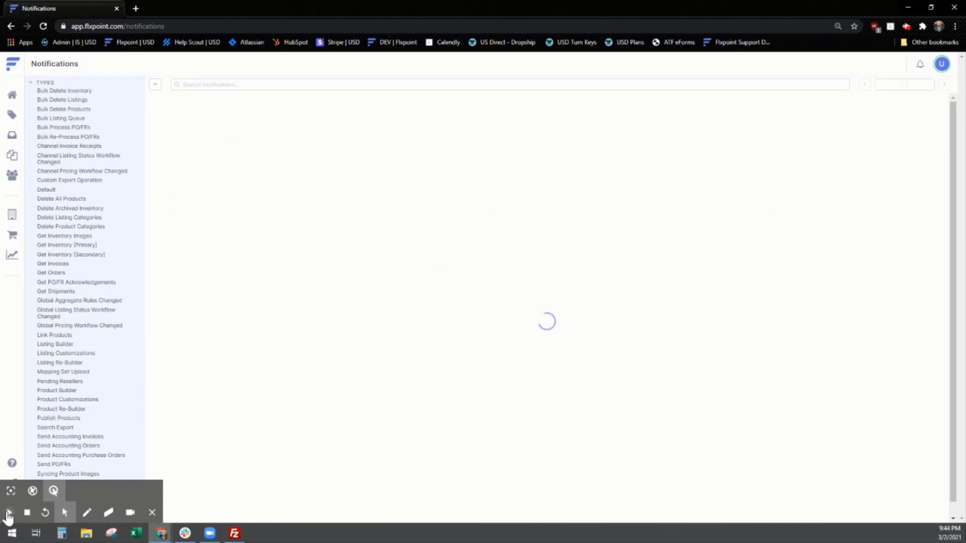
pyautogui.click(8, 514)
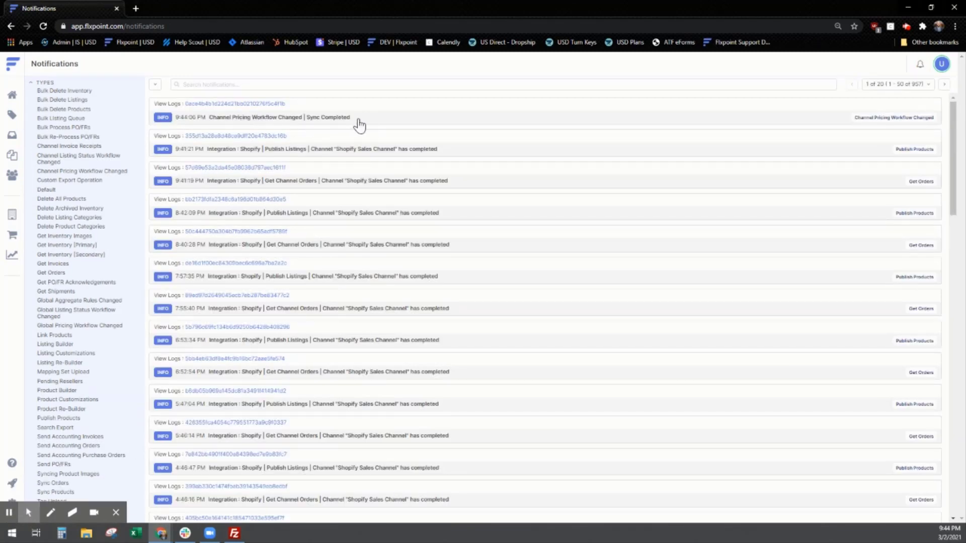
# Return to the channel listings, filter by Shopify Sales Channel, and compare the variants' estimated costs with their list prices.
pyautogui.click(12, 117)
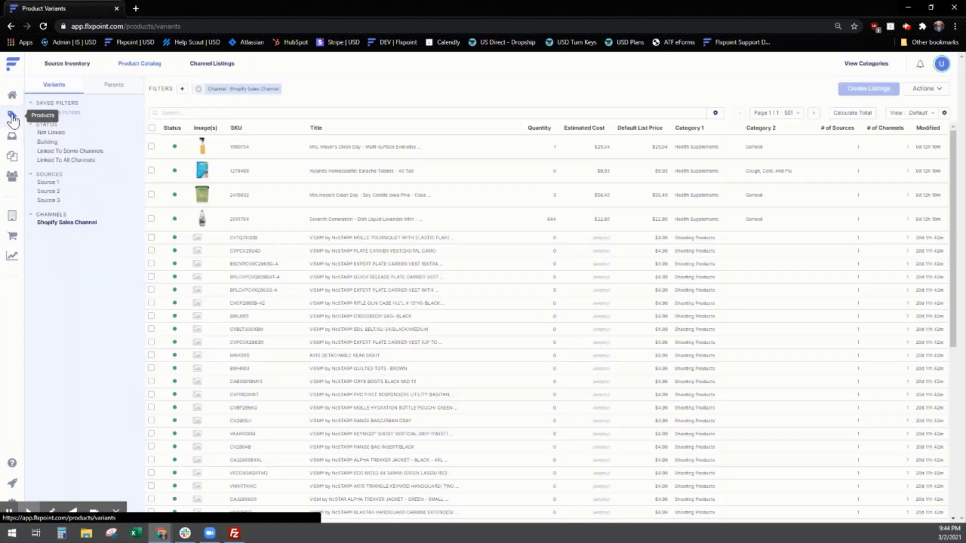
pyautogui.click(210, 67)
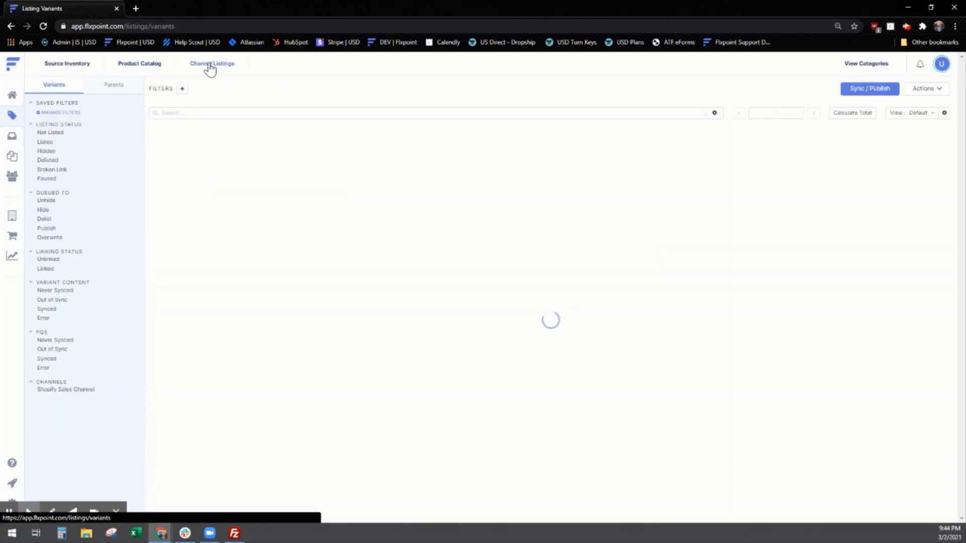
pyautogui.click(90, 395)
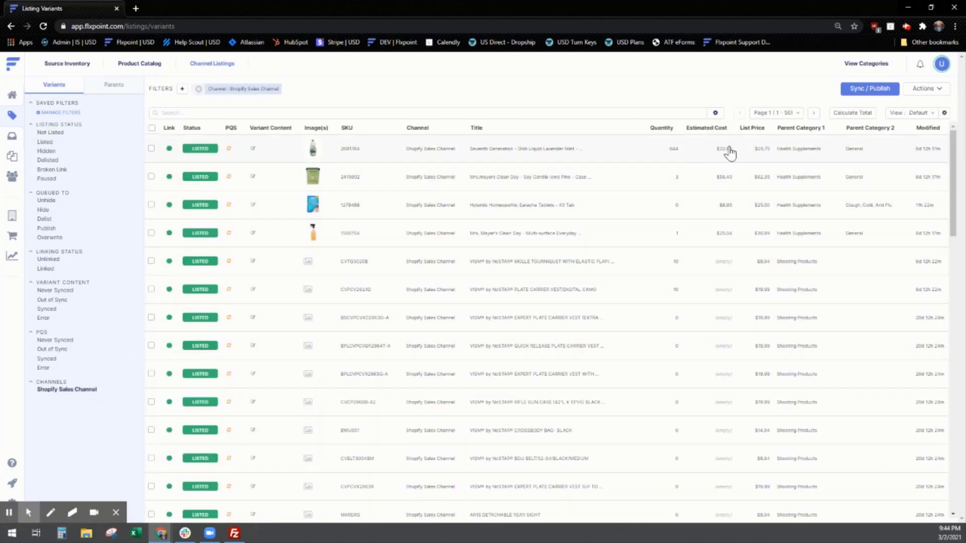